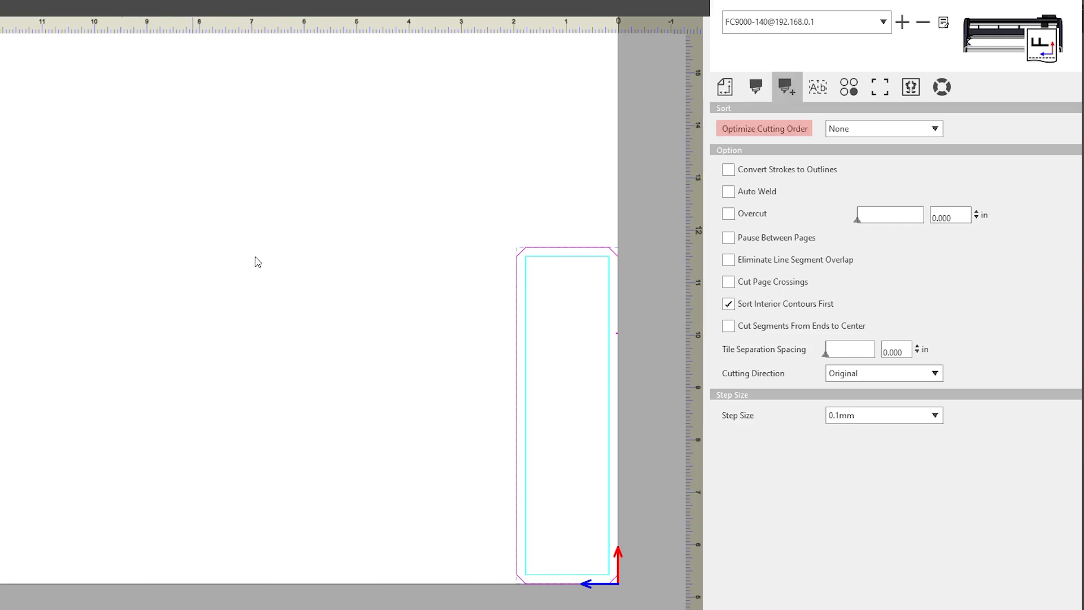
# Open the Optimize Cutting Order dropdown on the cutting options tab
pyautogui.click(940, 130)
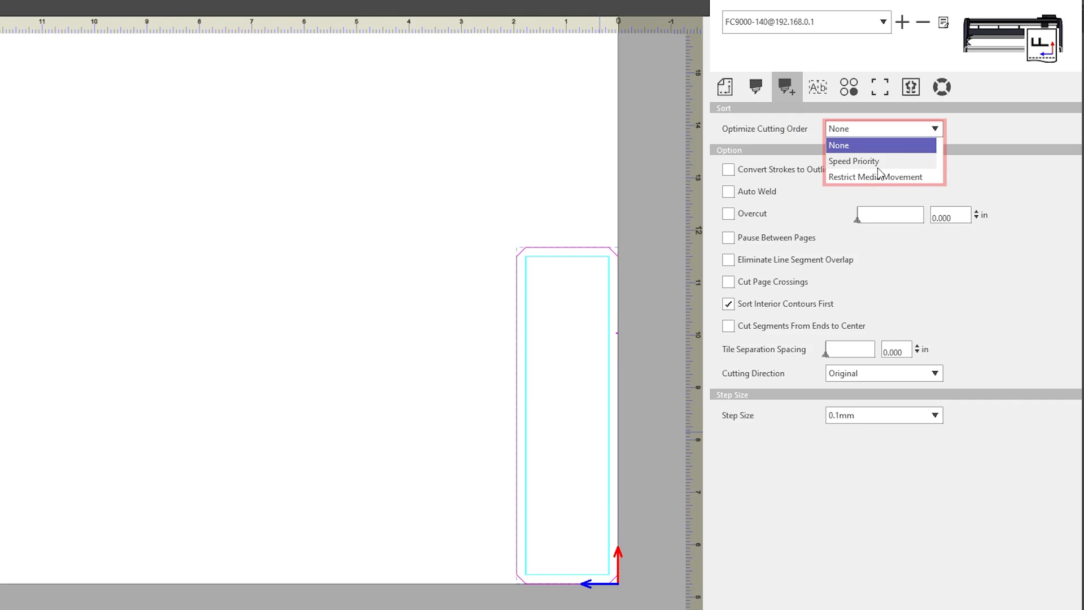
# Set Optimize Cutting Order to Restrict Media Movement and Step Size to 0.01mm, then view the Weed Line settings
pyautogui.click(927, 177)
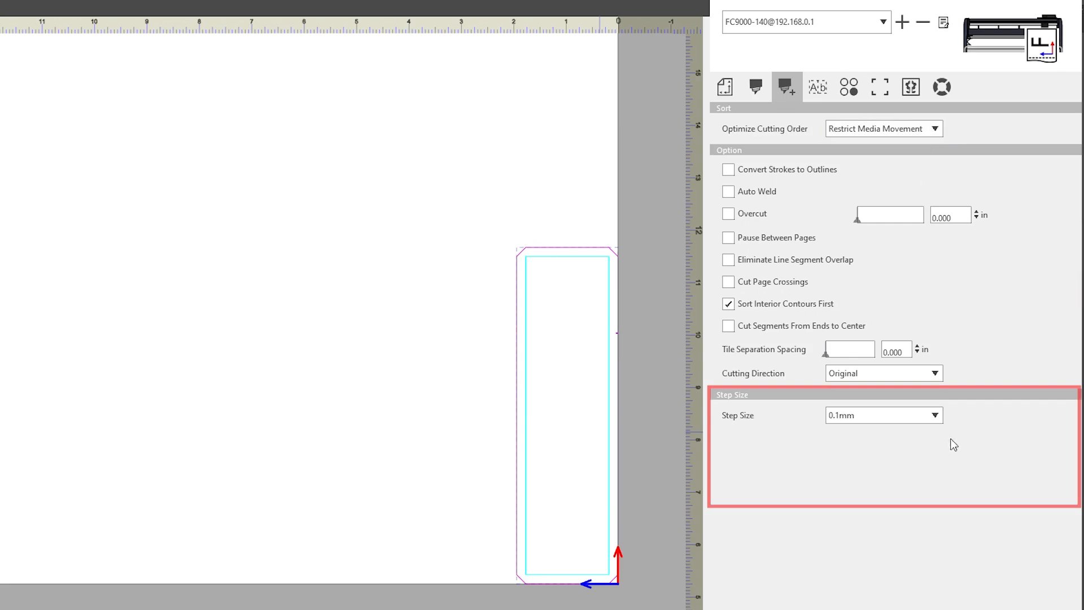
pyautogui.click(937, 421)
pyautogui.click(935, 416)
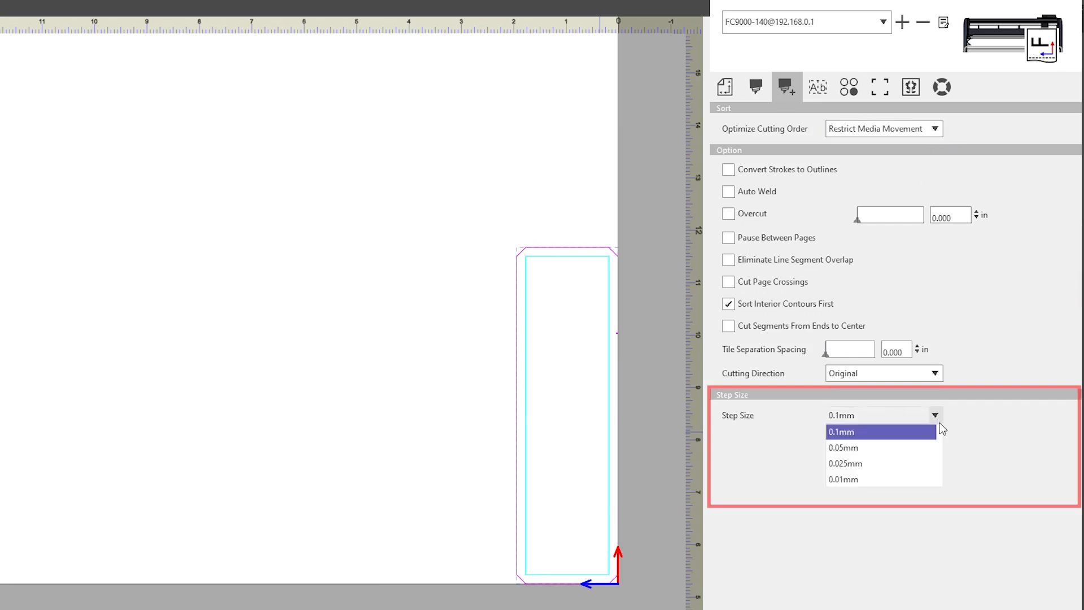
pyautogui.click(868, 485)
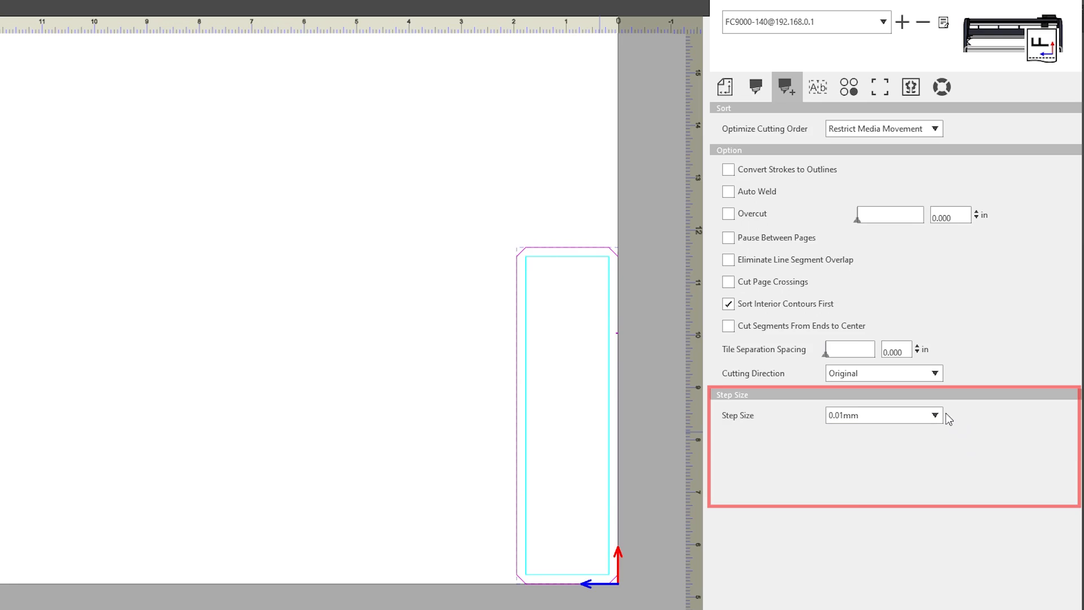
pyautogui.click(832, 88)
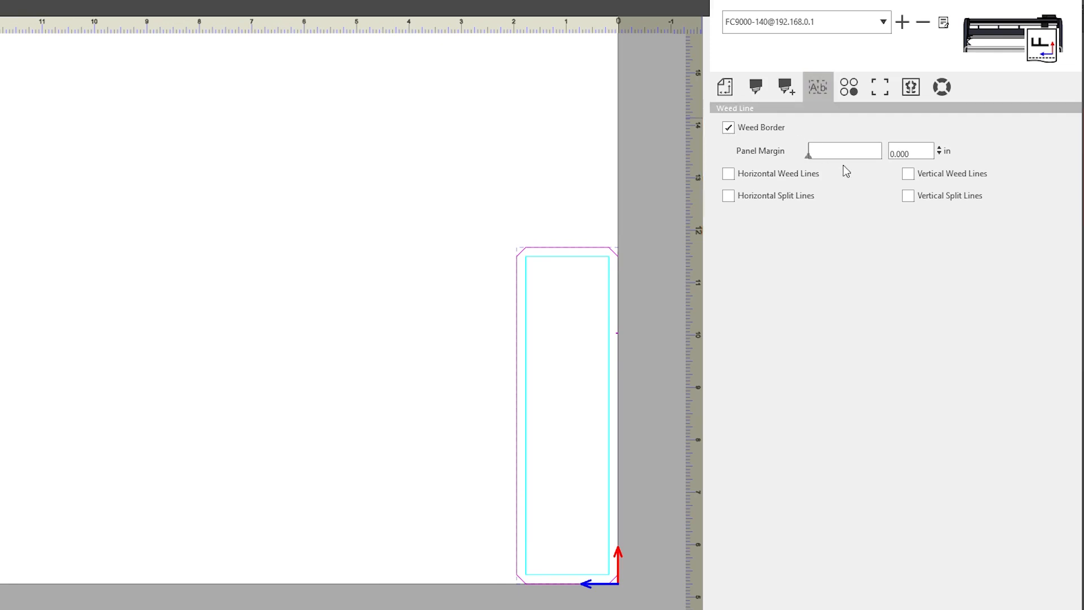
# Drag the weed border Panel Margin slider toward 0.438 in, then go to the Matrix Copy settings
pyautogui.moveTo(811, 158); pyautogui.dragTo(814, 161)
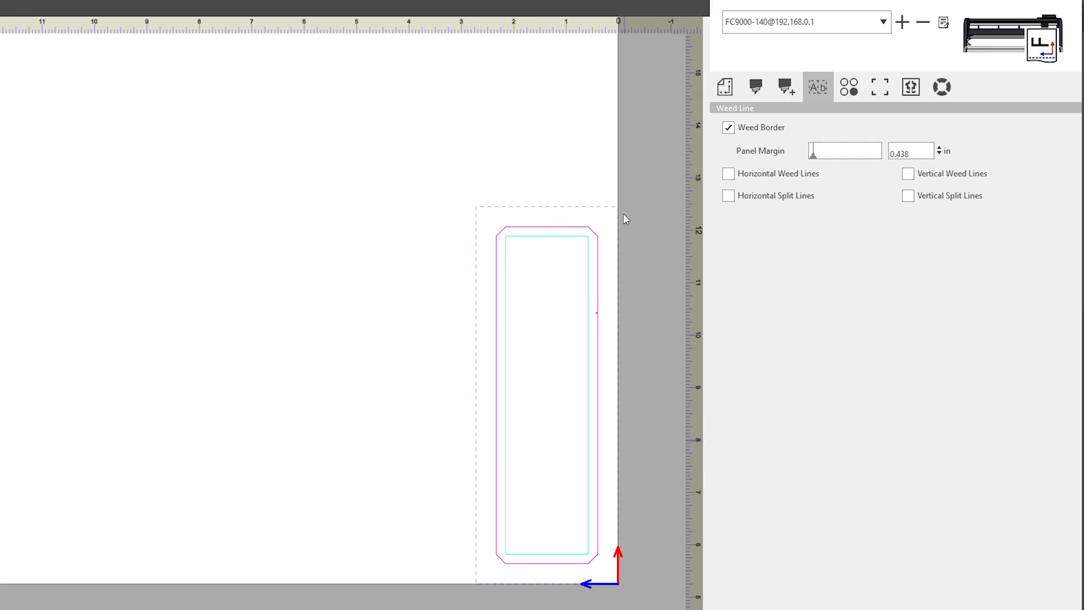
pyautogui.click(853, 89)
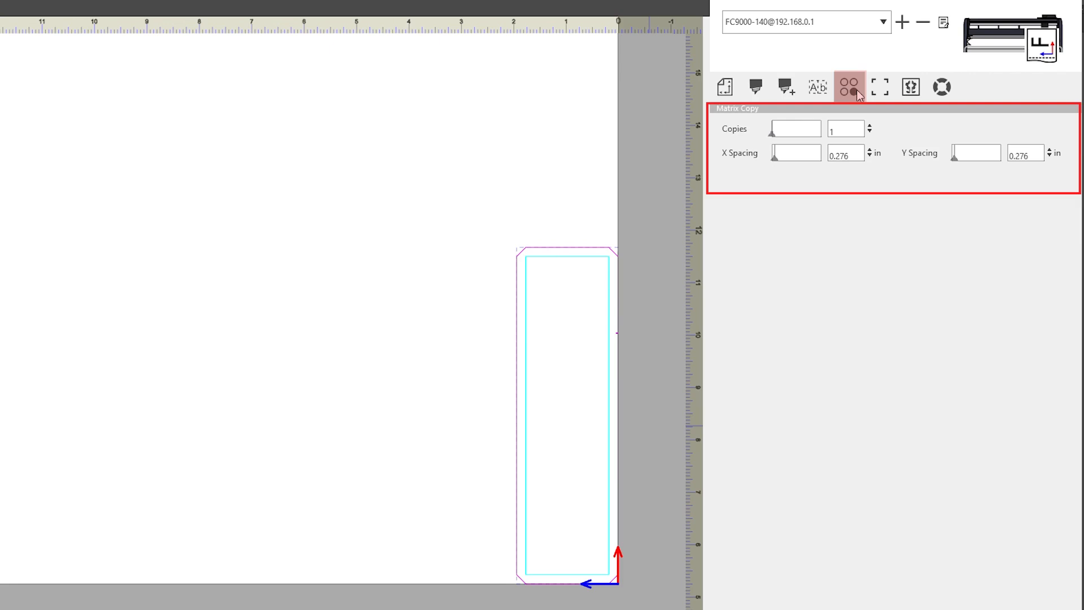
# Raise the matrix copy count to 12 rectangles
pyautogui.click(870, 125)
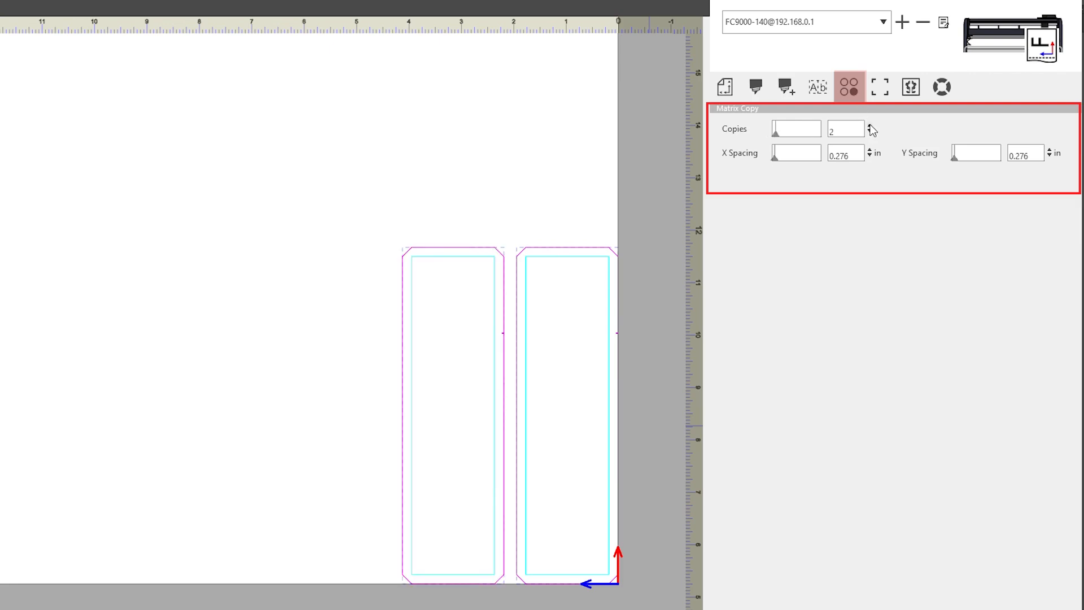
pyautogui.click(870, 126)
pyautogui.click(870, 126)
pyautogui.click(870, 126)
pyautogui.click(870, 126)
pyautogui.click(870, 126)
pyautogui.click(870, 127)
pyautogui.click(870, 126)
pyautogui.click(870, 126)
pyautogui.click(870, 126)
pyautogui.click(870, 126)
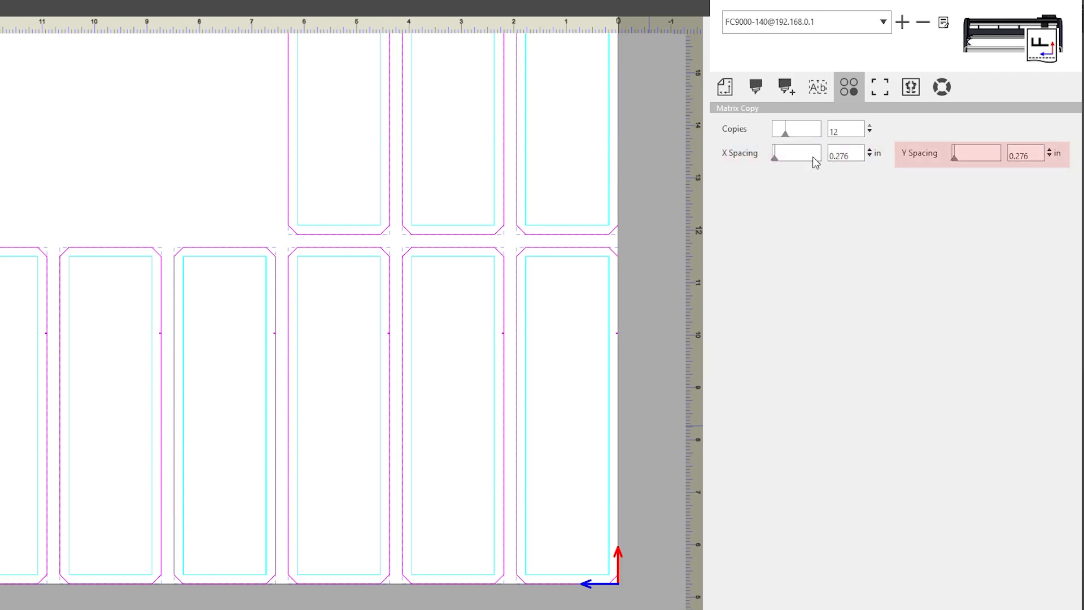
# Set X spacing between copies to 0.790 in and widen the Y spacing
pyautogui.click(778, 160)
pyautogui.moveTo(777, 161); pyautogui.dragTo(781, 165)
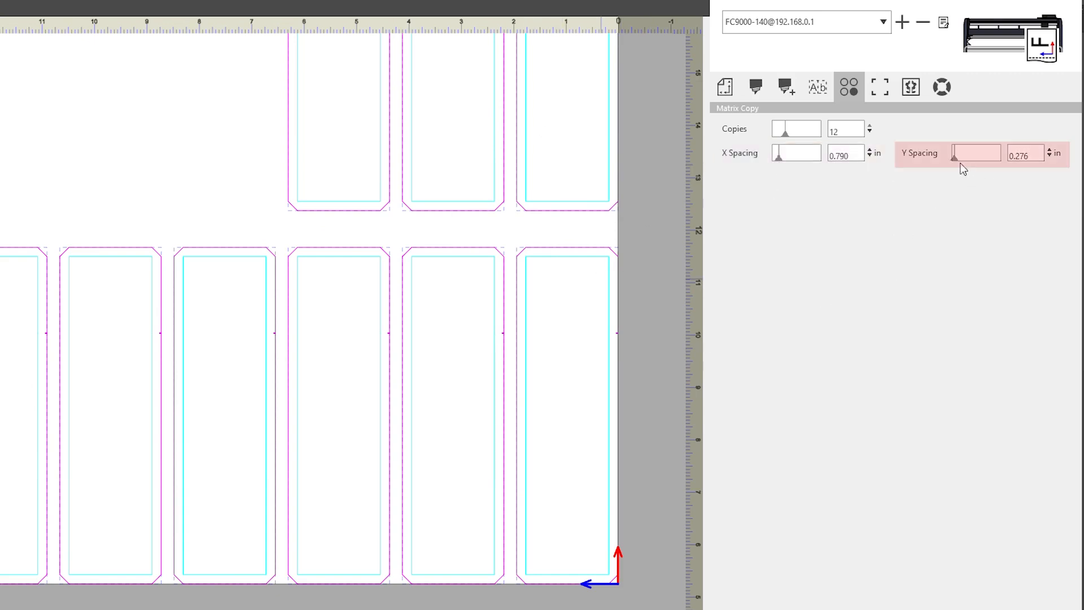
pyautogui.moveTo(955, 161); pyautogui.dragTo(963, 161)
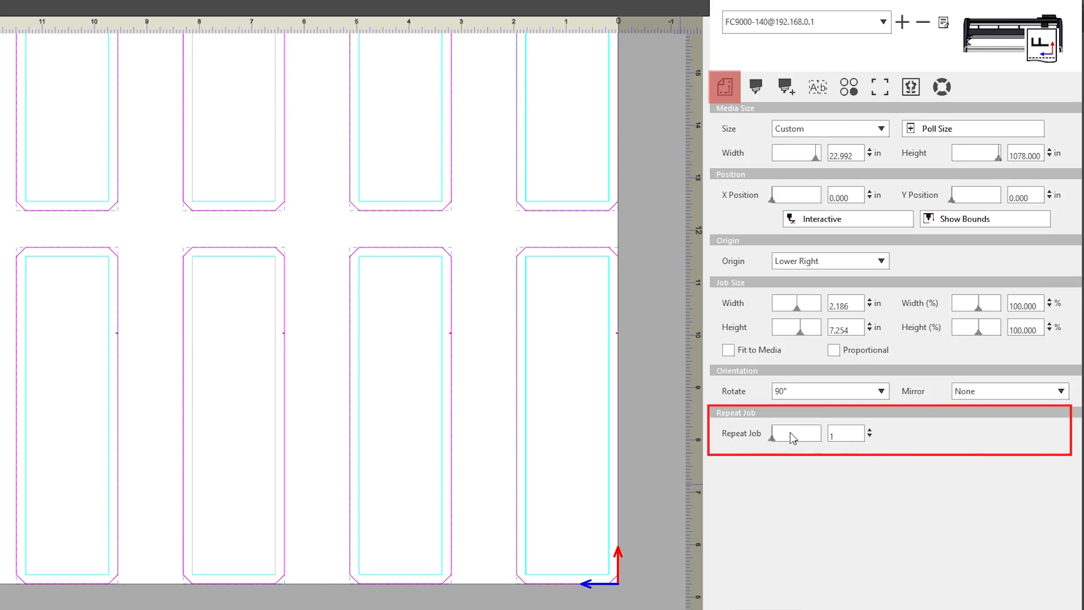
# Set Repeat Job to 2 and go back to the Matrix Copy settings
pyautogui.click(869, 429)
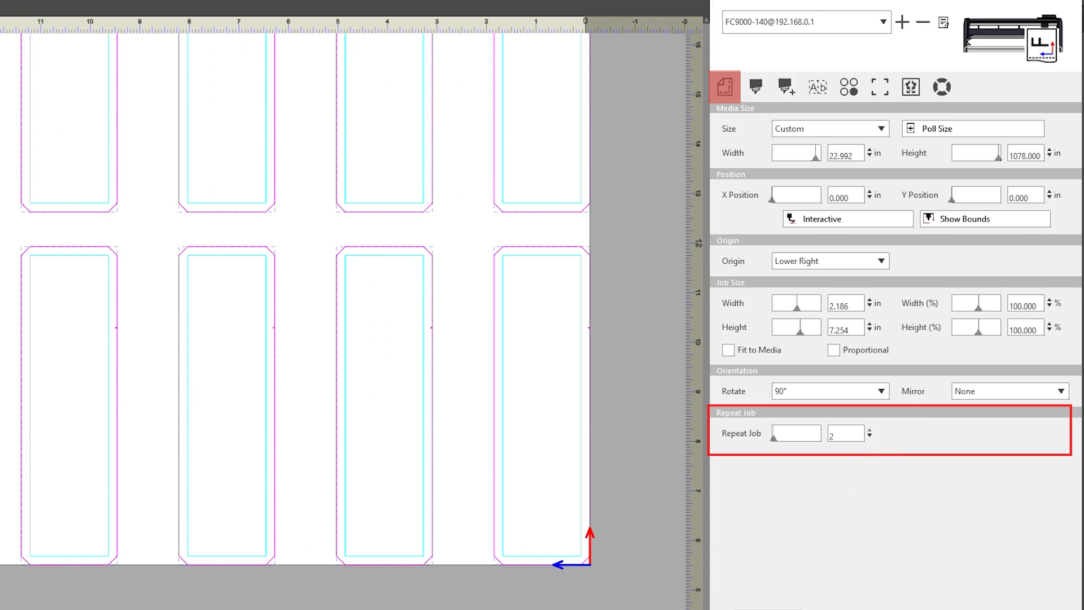
pyautogui.click(849, 87)
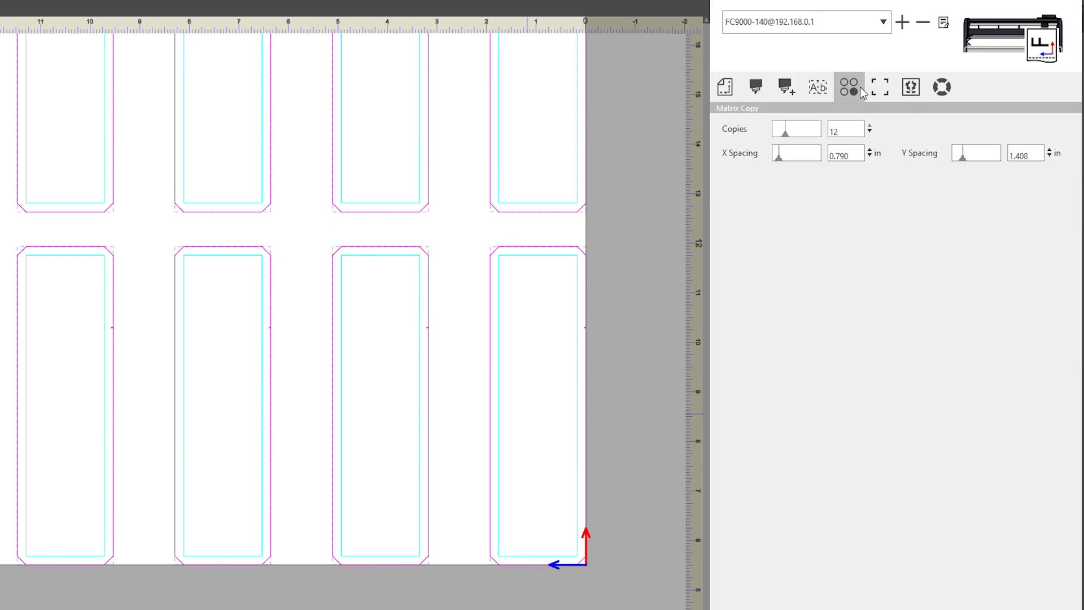
# Review the Registration Marks settings, then display the Tiling settings
pyautogui.click(887, 90)
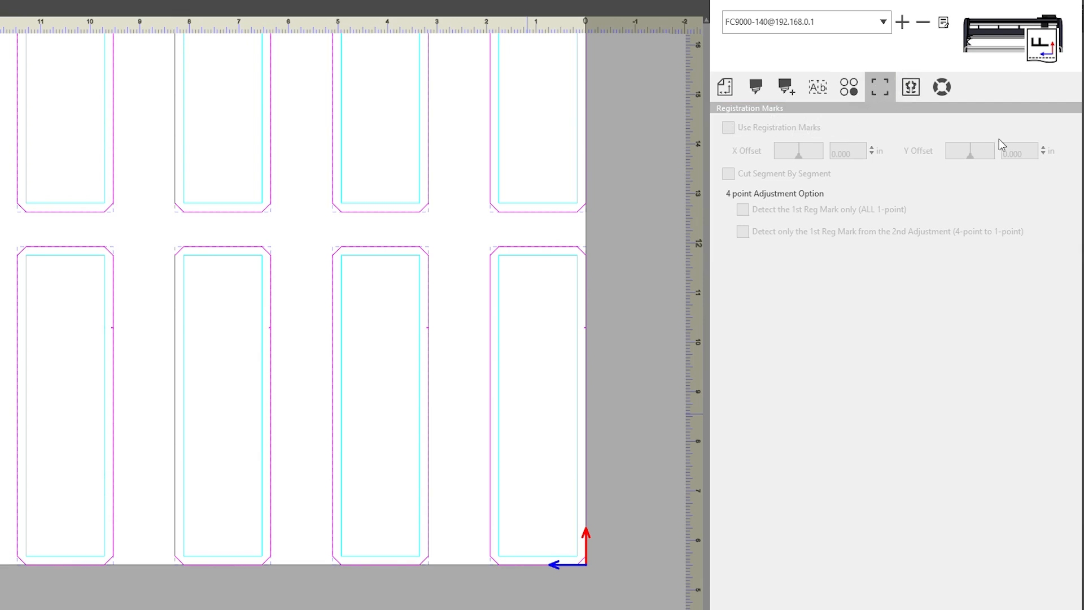
pyautogui.click(916, 93)
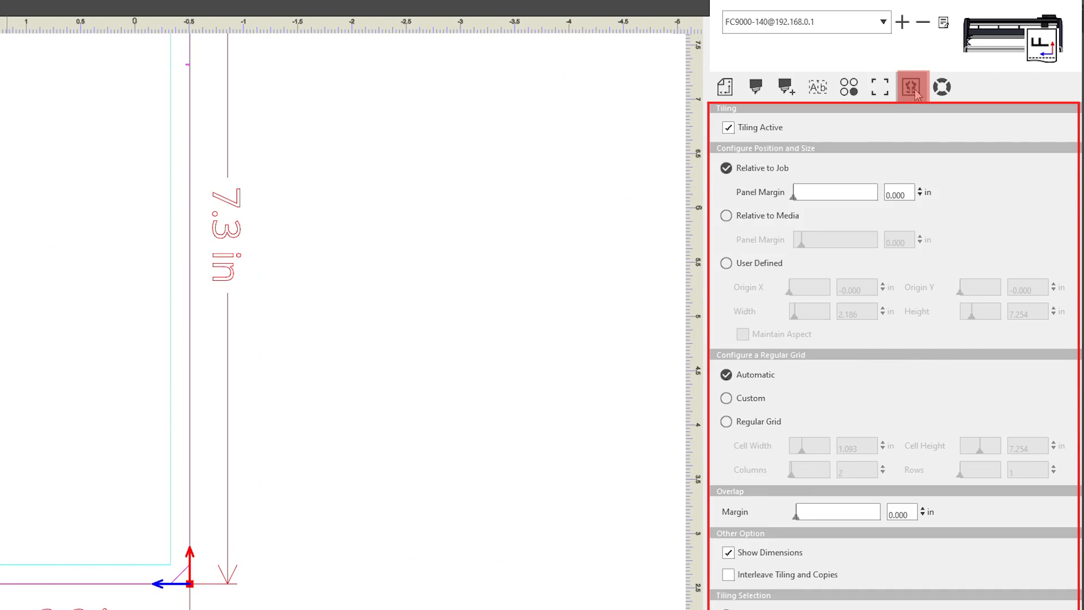
# Toggle Tiling Active off and back on, then view the FC9000-140 plotter information
pyautogui.click(730, 127)
pyautogui.click(730, 128)
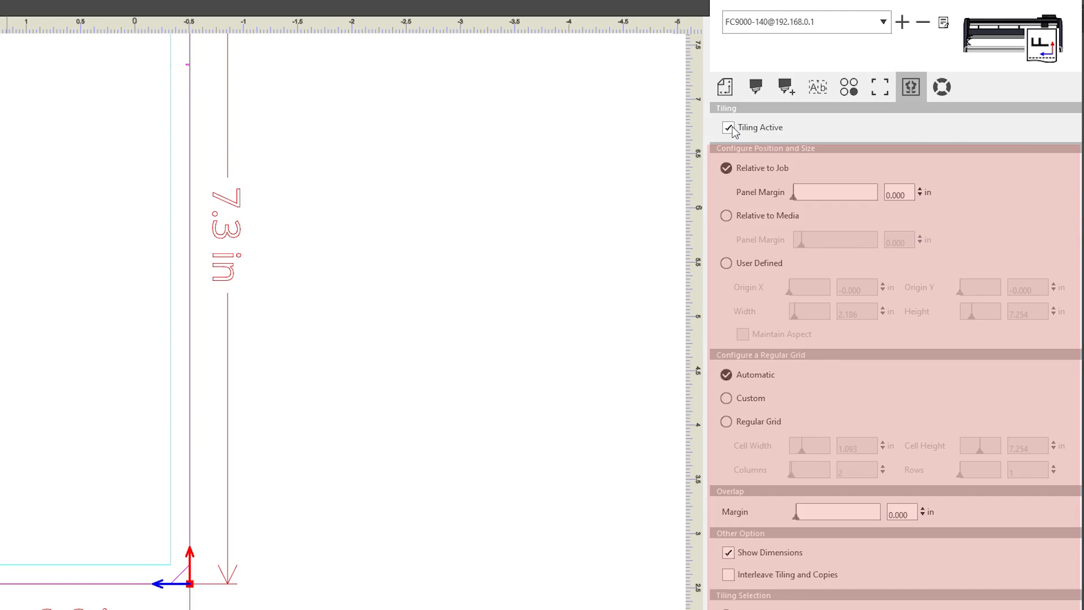
pyautogui.click(947, 97)
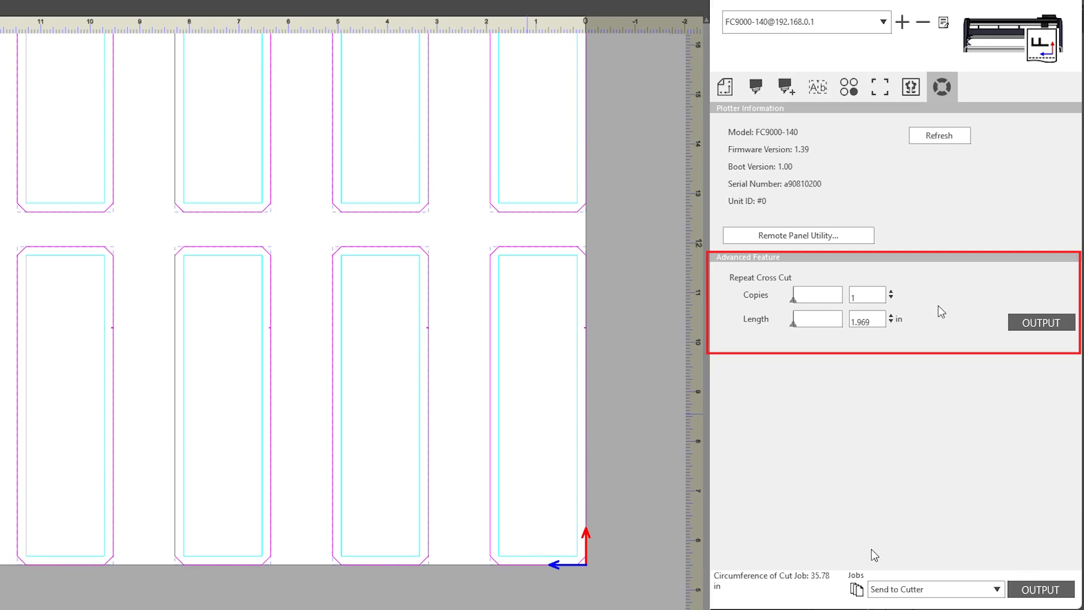
# Open the Jobs output-destination dropdown at the bottom of the panel
pyautogui.click(997, 589)
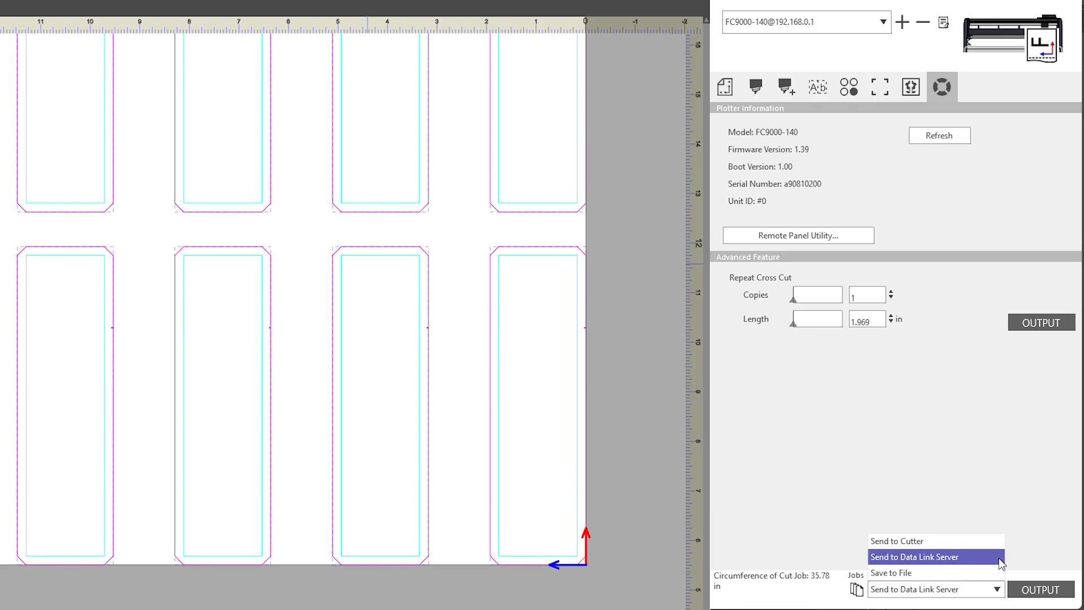
# Set the output destination to Save to File and output the job as a plot file
pyautogui.click(998, 573)
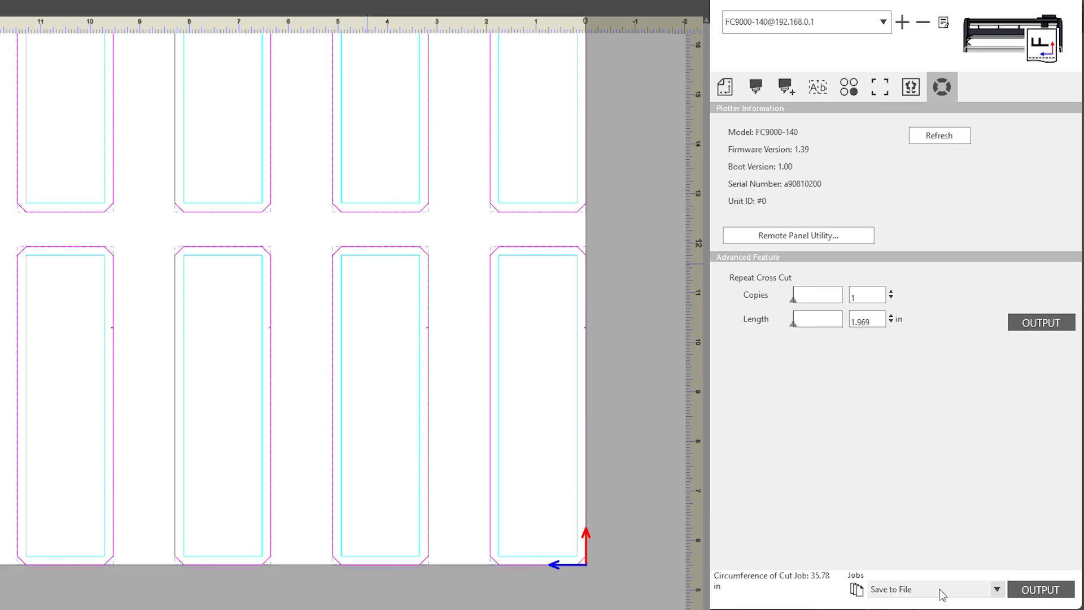
pyautogui.click(1037, 599)
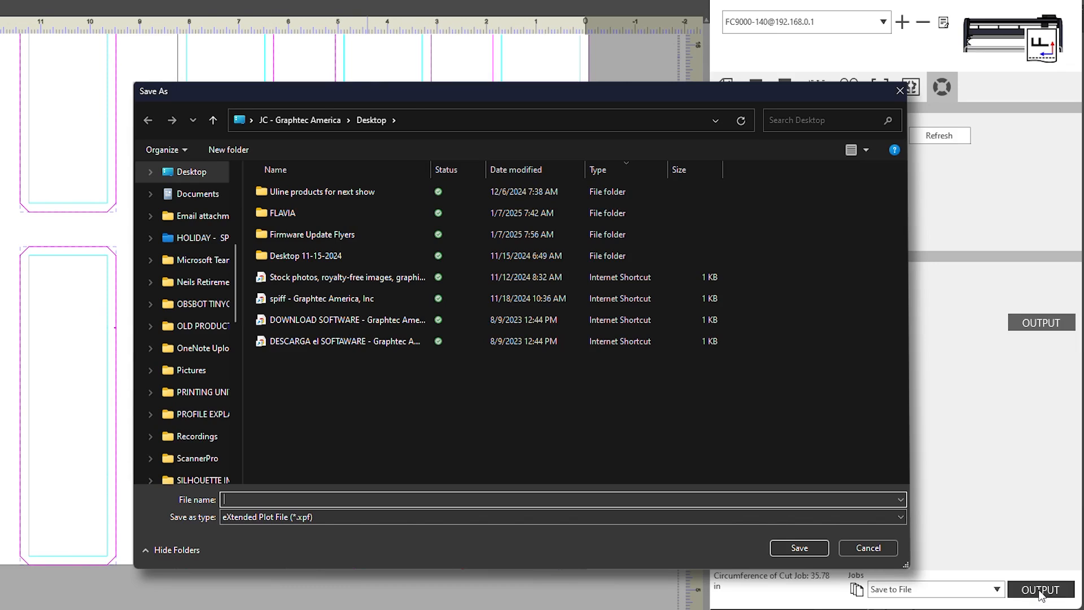
pyautogui.press('Escape')
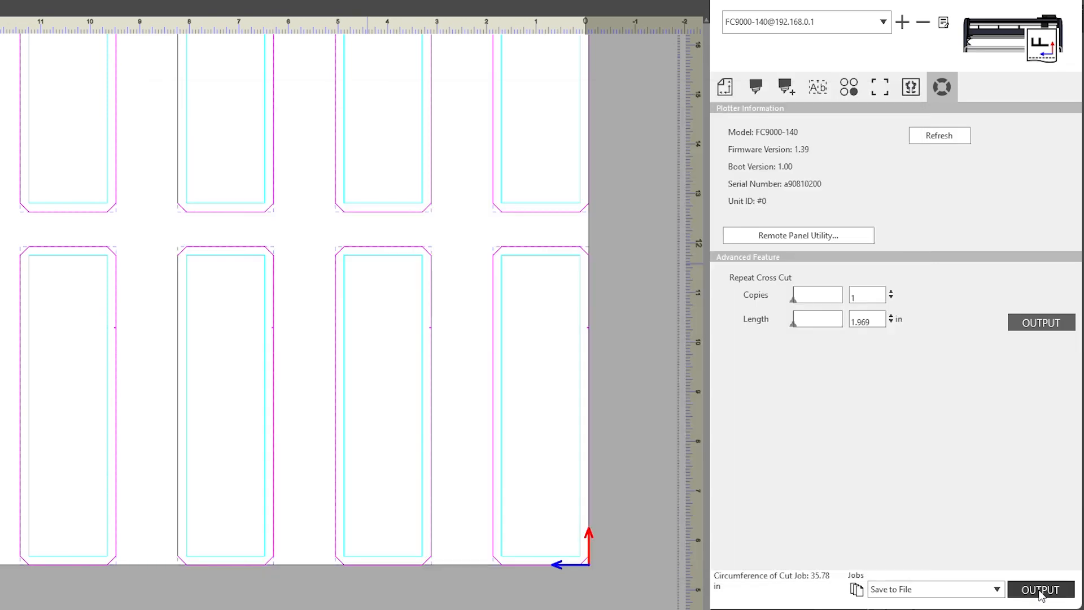